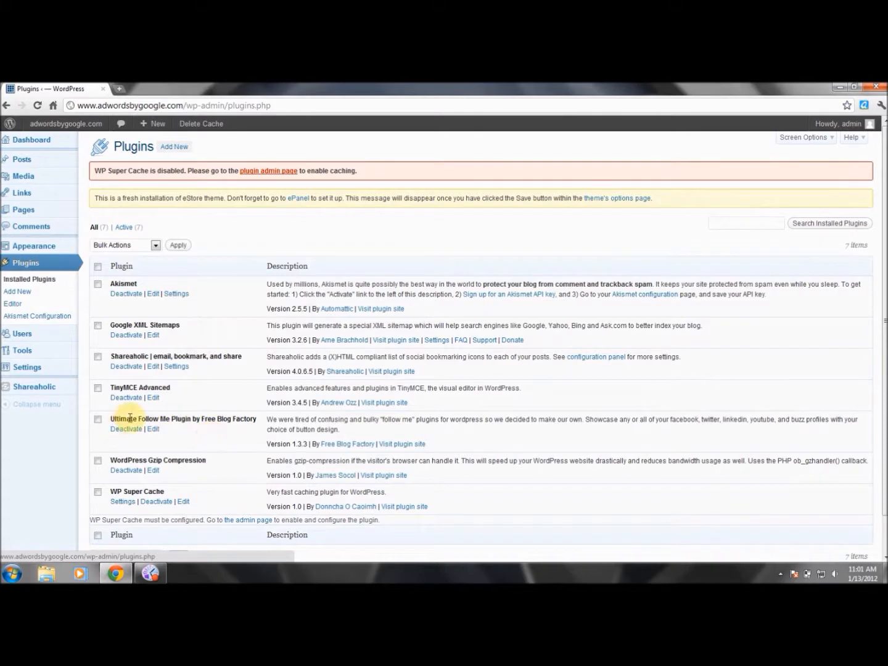
Check the Ultimate Follow Me plugin's source file, and review the site title and tagline fields in the General Settings
mouse_move(42, 375)
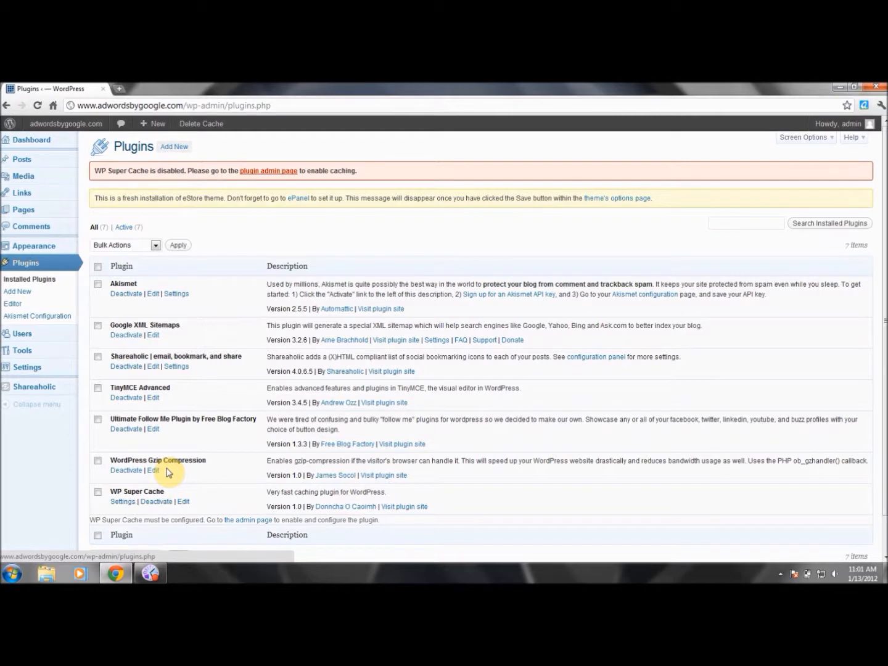
click(155, 430)
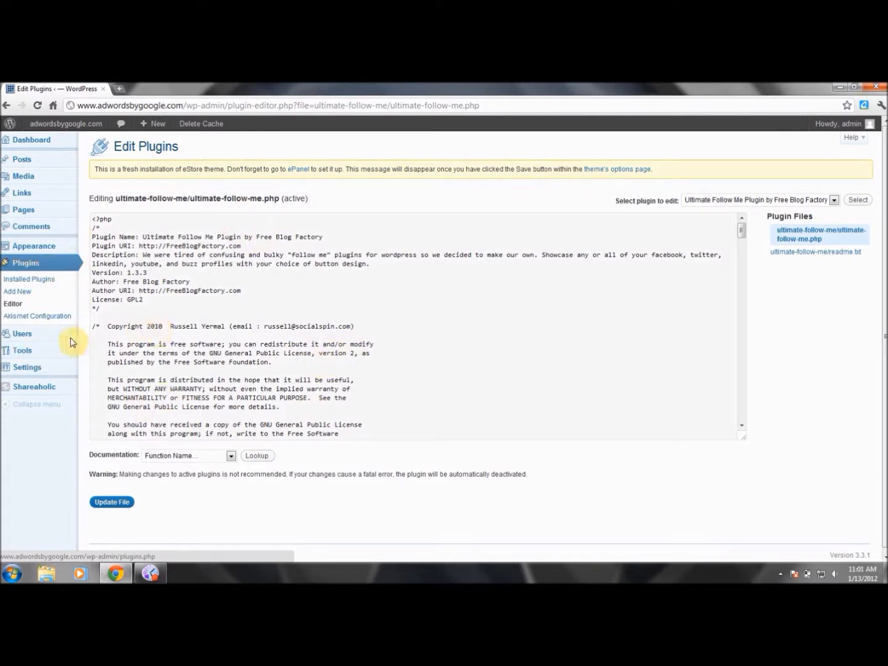
mouse_move(30, 354)
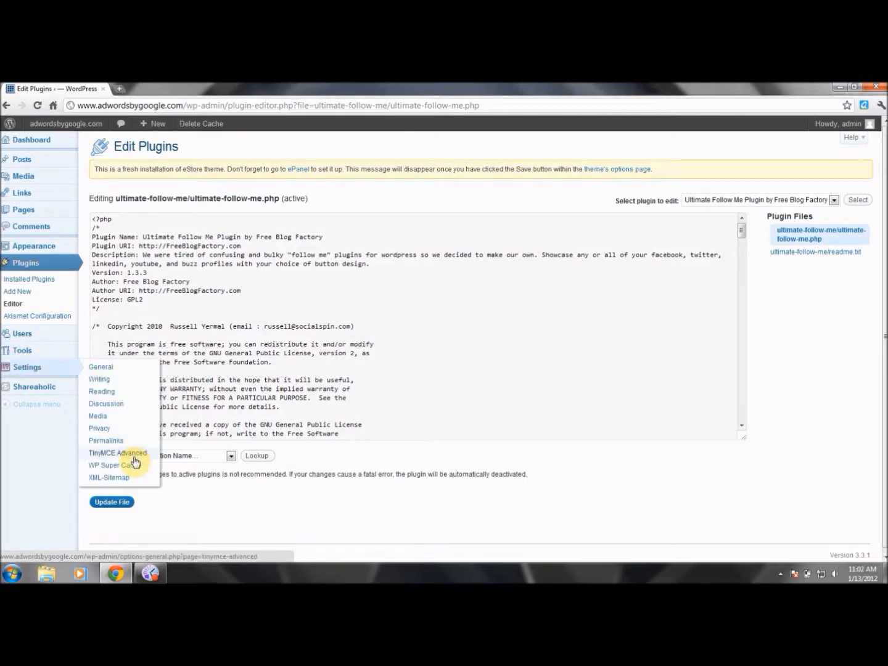
click(41, 369)
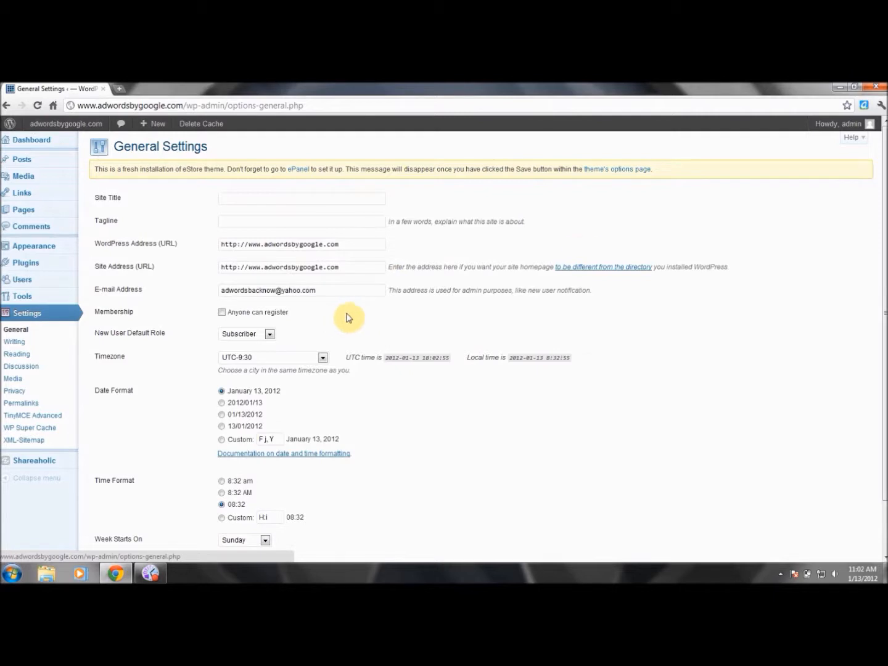
scroll(884, 297, down, 2)
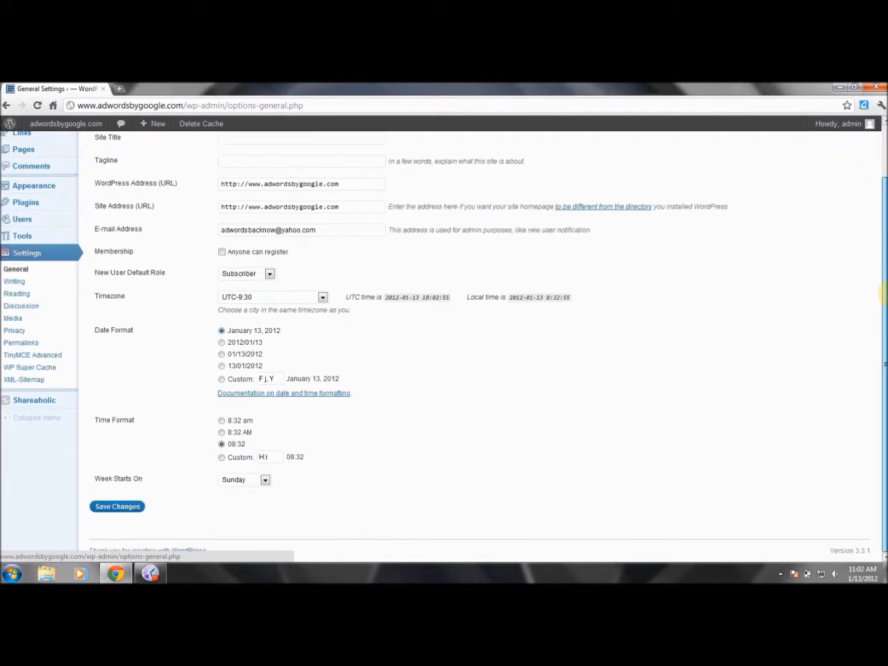
scroll(884, 296, up, 2)
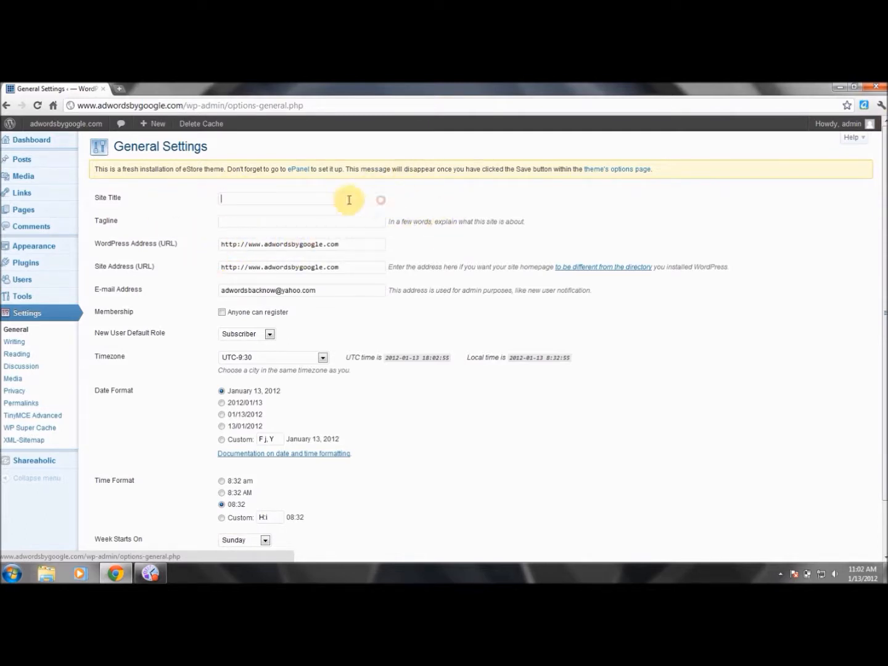
click(374, 219)
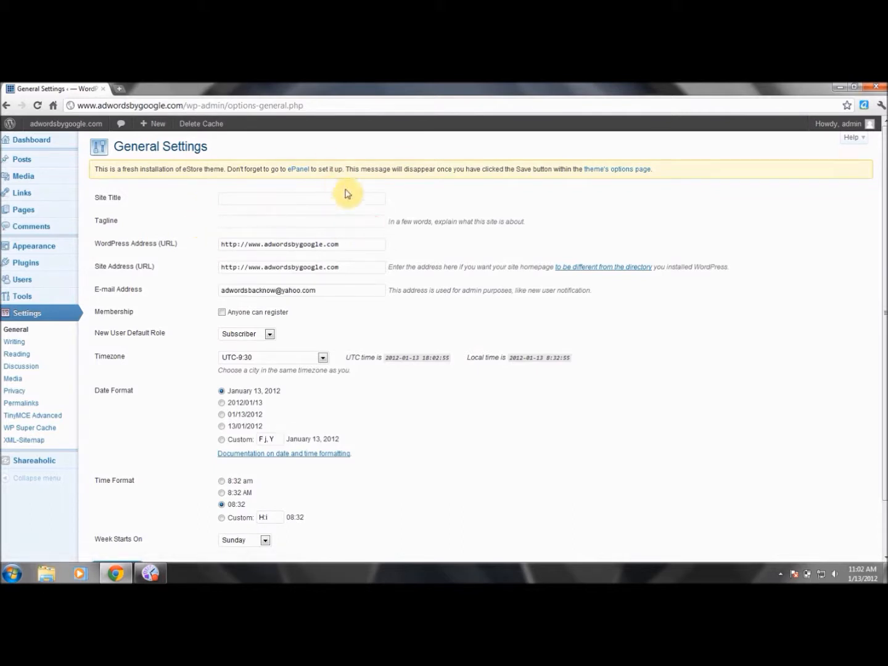
click(325, 221)
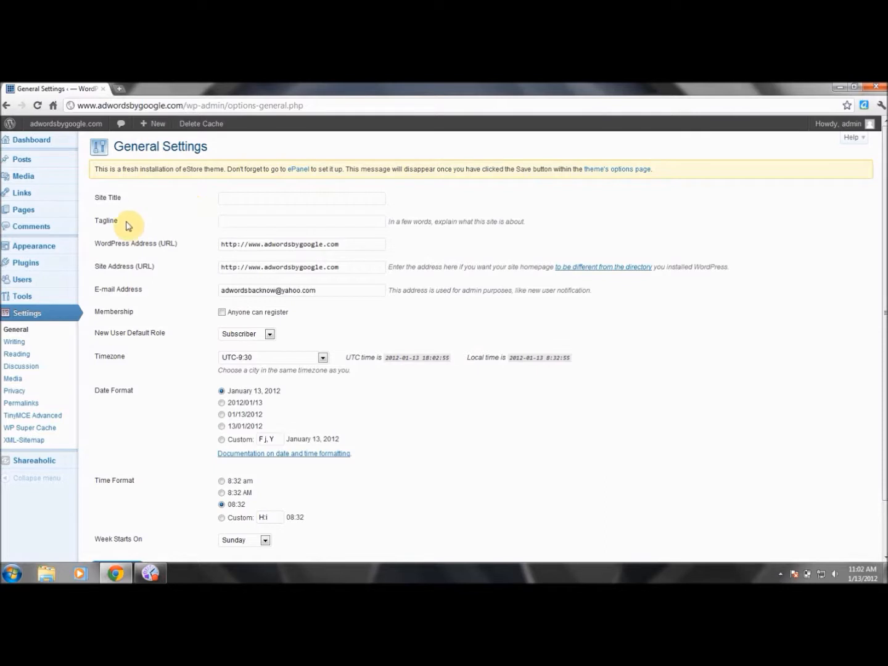
Add the Ultimate Follow Me widget to the current theme's sidebar
mouse_move(38, 267)
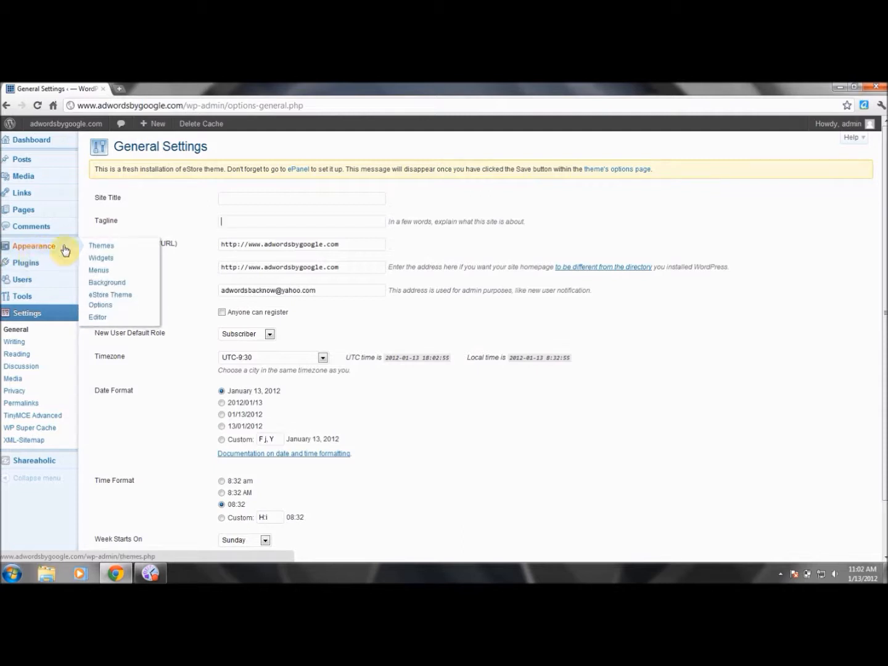
click(105, 248)
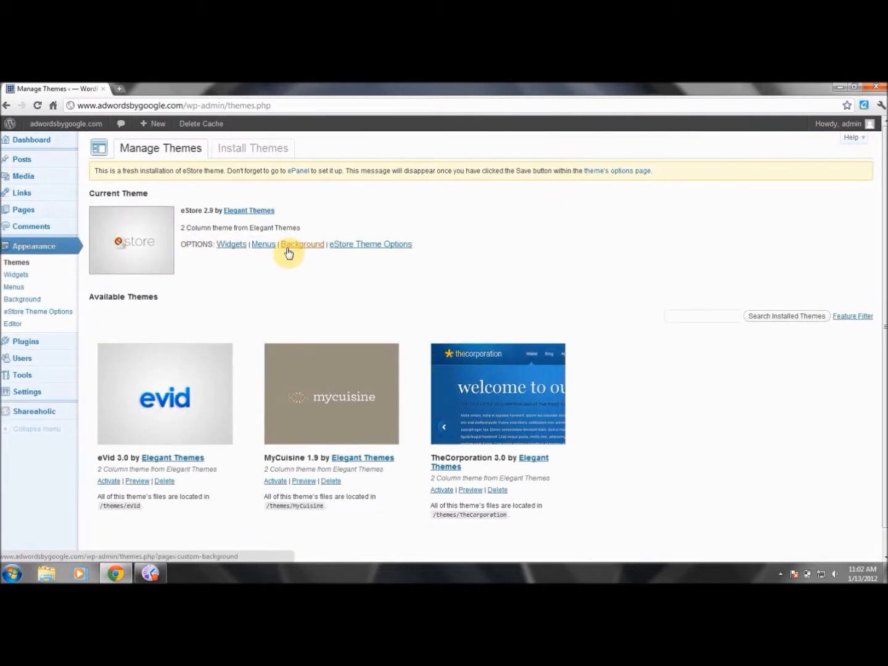
click(231, 247)
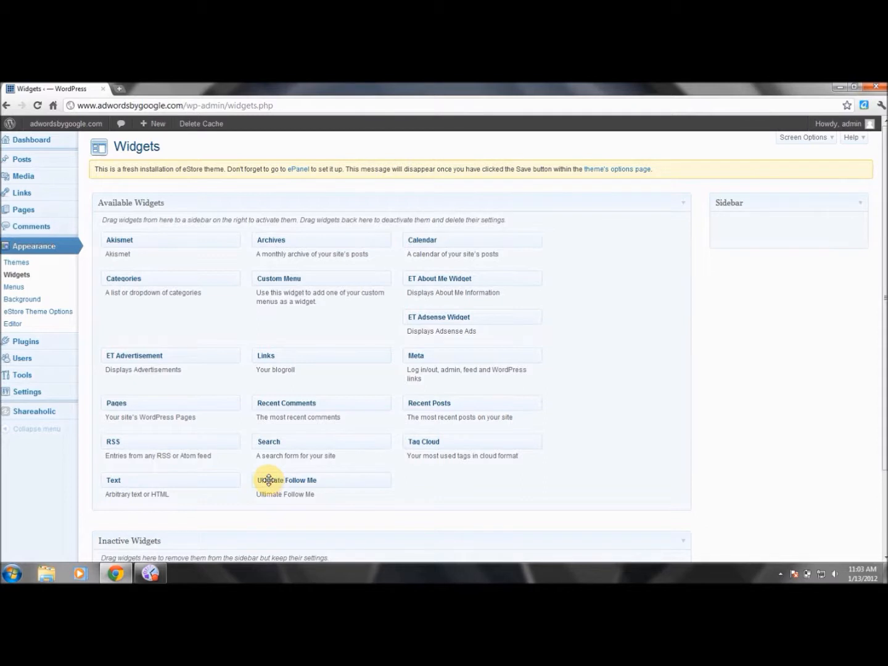
drag(271, 481, 735, 225)
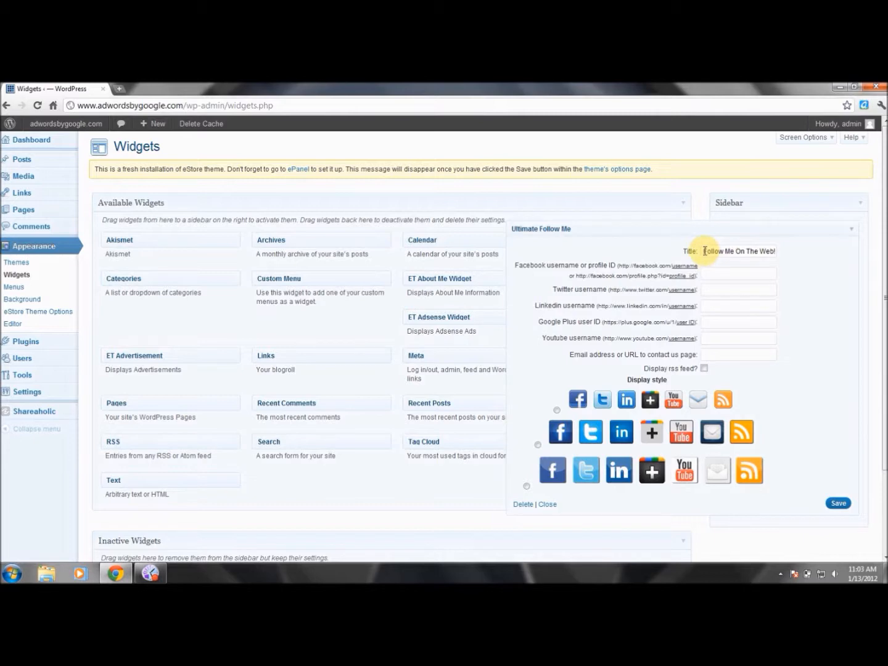
Set the Ultimate Follow Me widget's title to "Let's Get Social"
drag(704, 251, 810, 246)
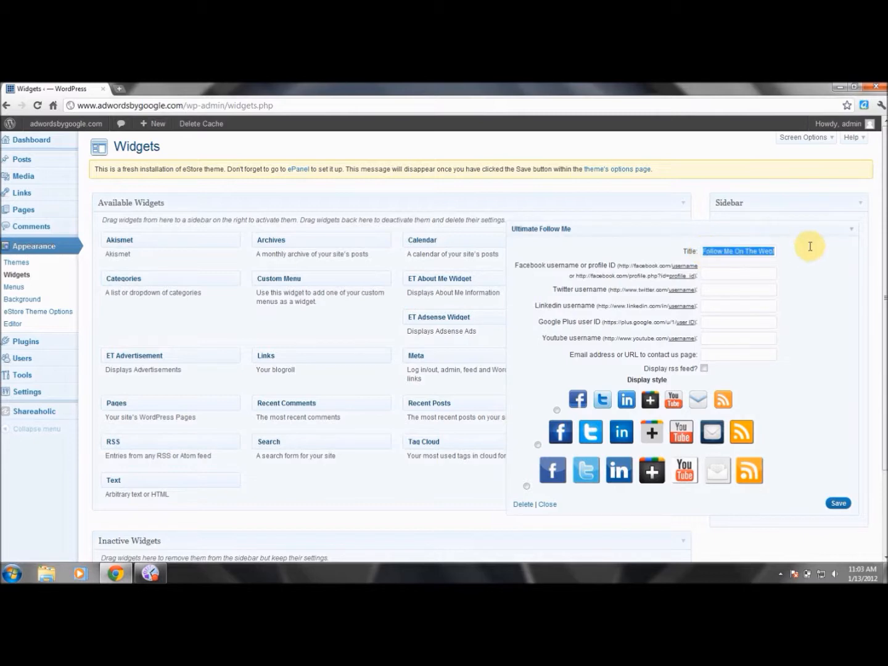
key(BackSpace)
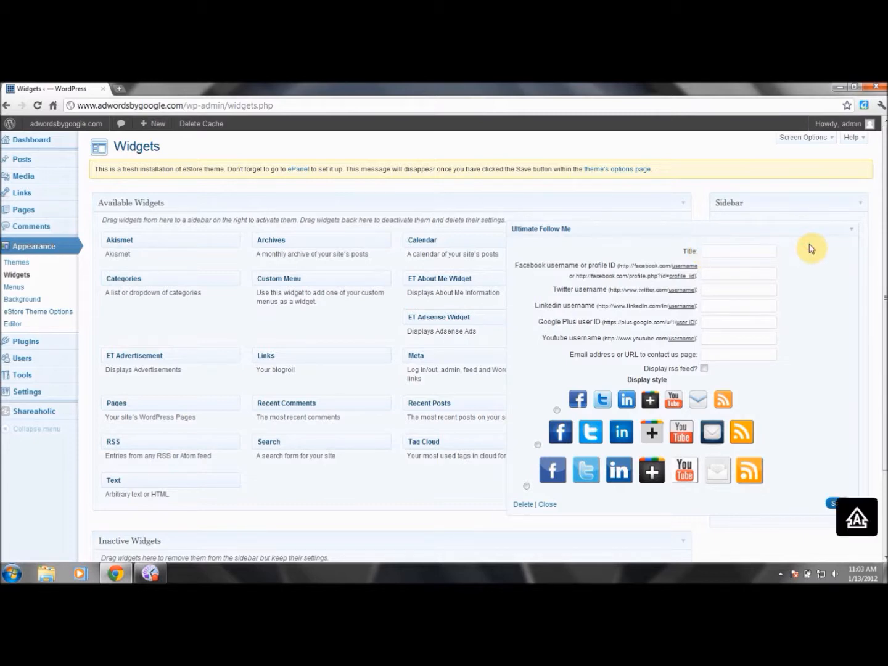
text(Ge)
text(L)
text(et's Get Soc)
click(744, 279)
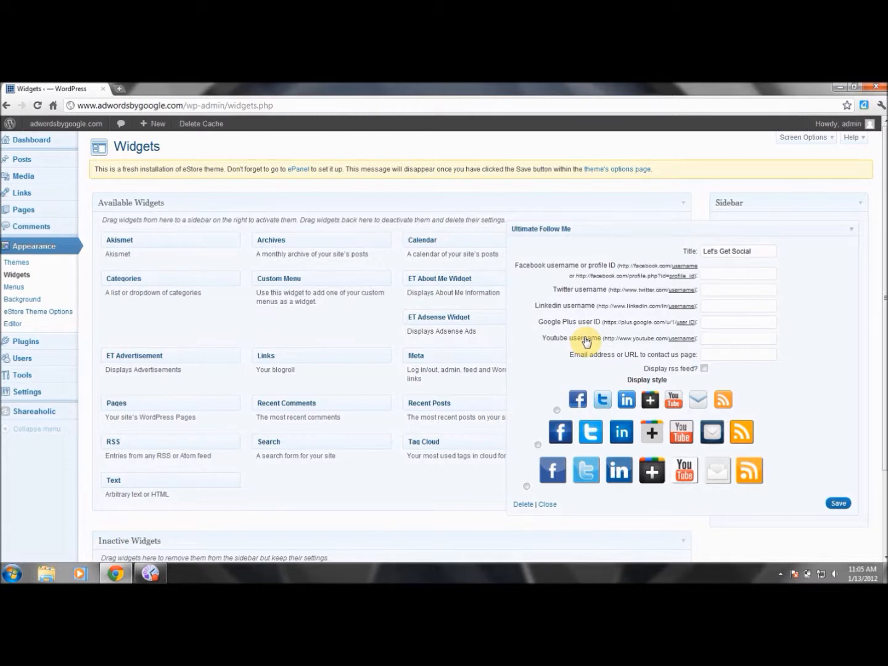
text(http://www.f)
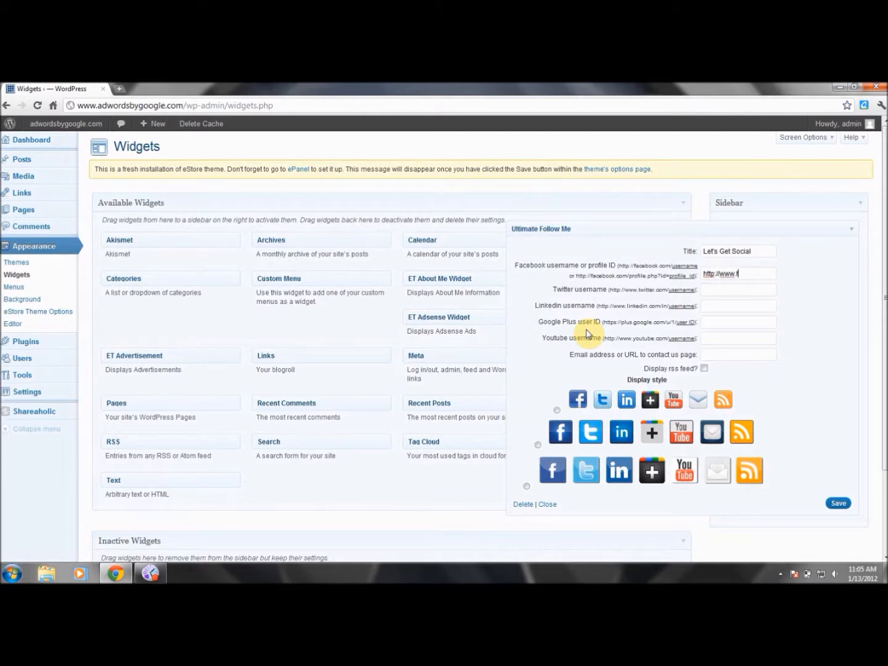
text(ace boo)
key(BackSpace)
key(BackSpace)
key(BackSpace)
text(book.com)
key(Tab)
text(http://twitter.com)
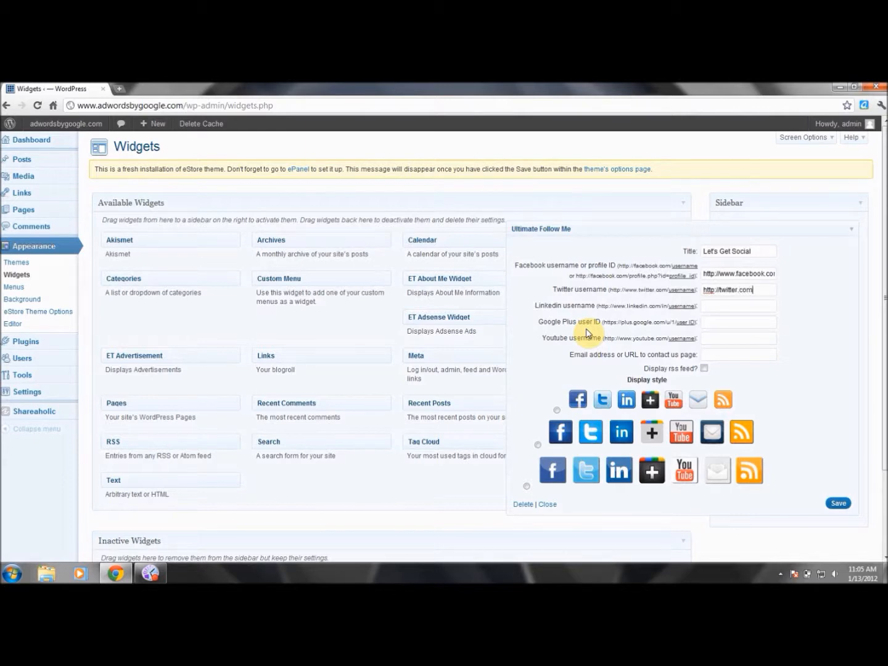
text(/adwordbanned)
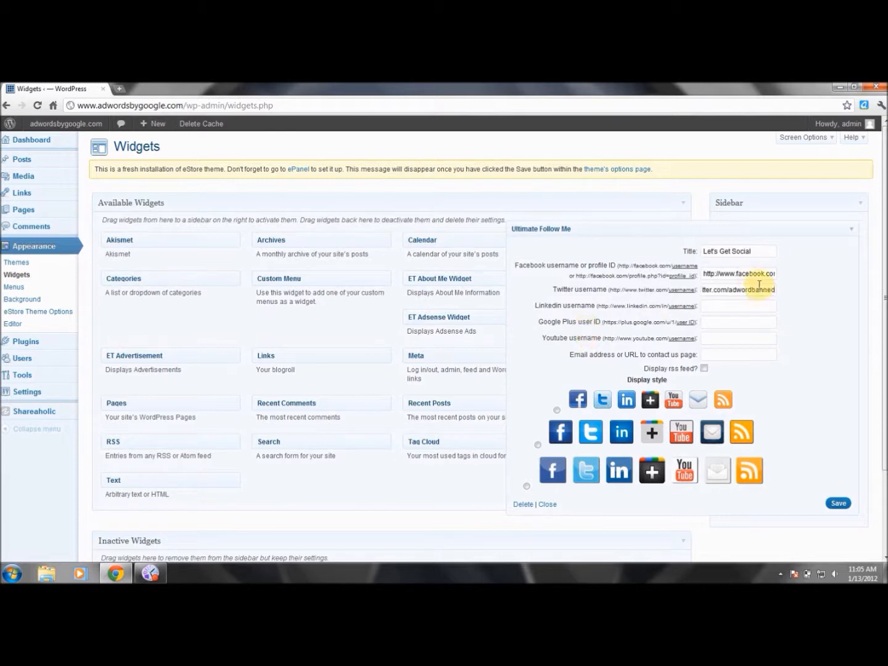
drag(749, 273, 796, 274)
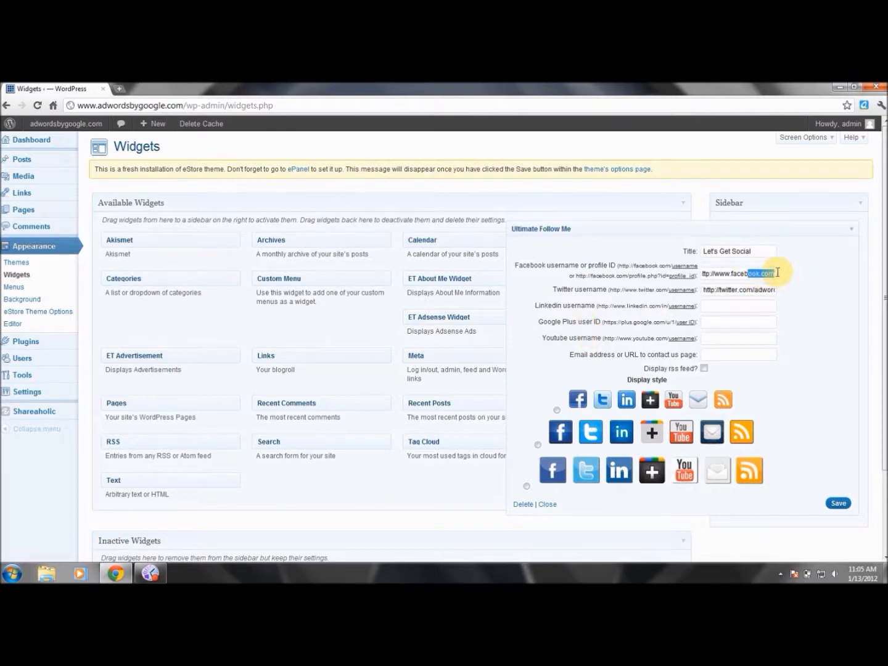
click(776, 274)
click(757, 289)
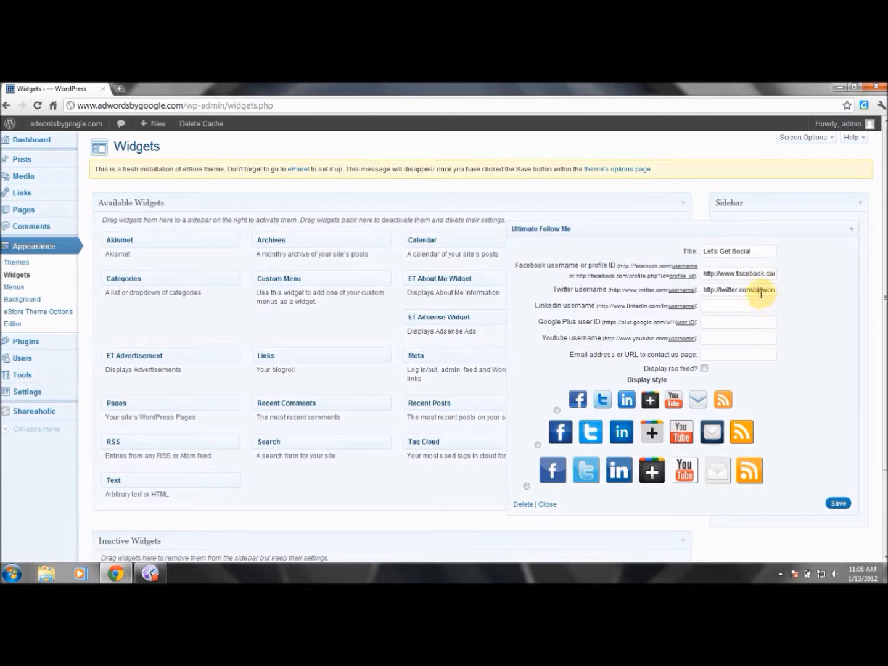
click(757, 291)
drag(757, 291, 801, 291)
key(BackSpace)
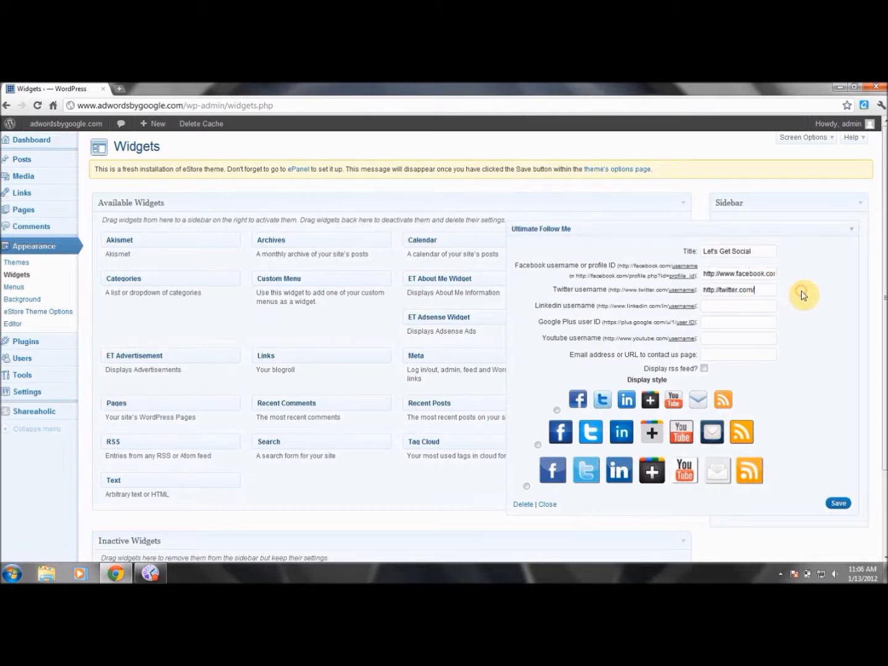
click(758, 307)
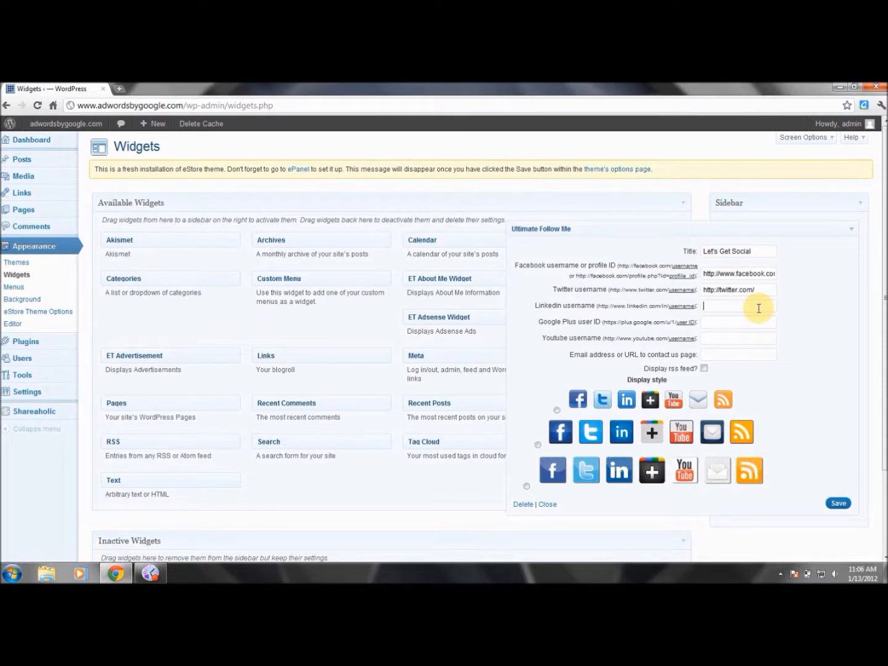
text(http://www.l)
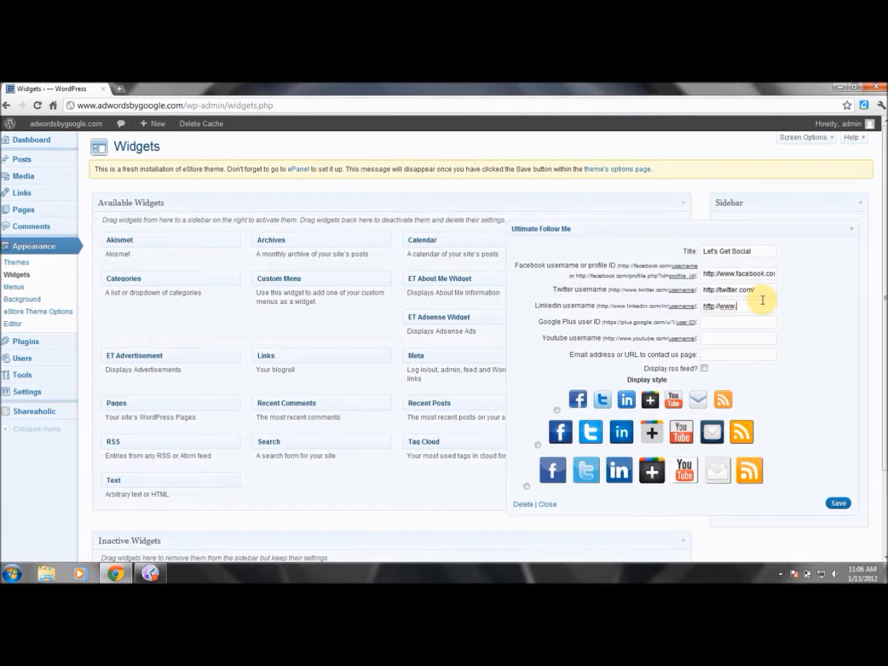
text(inkedin.com)
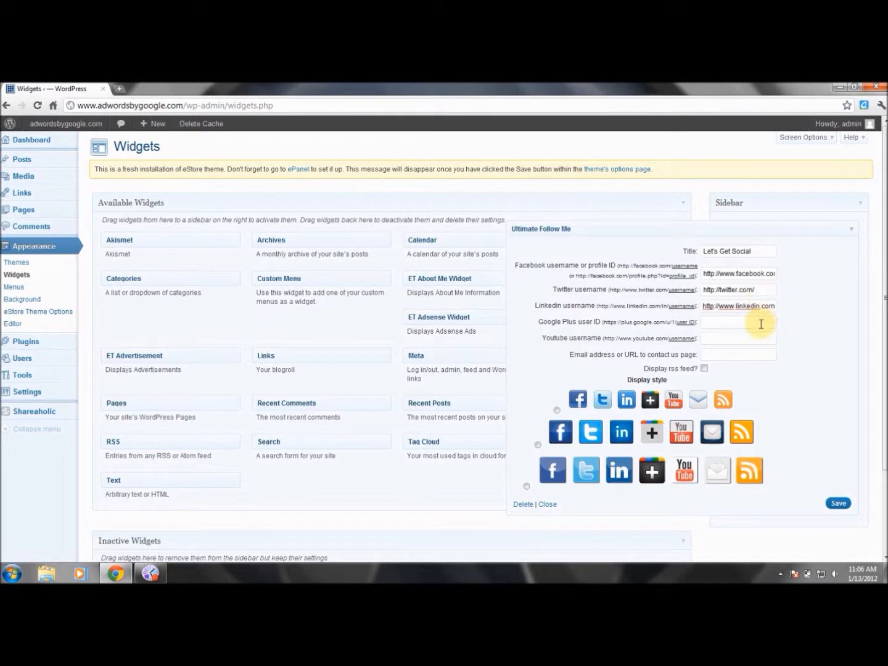
click(761, 324)
text(http://plus.google.com)
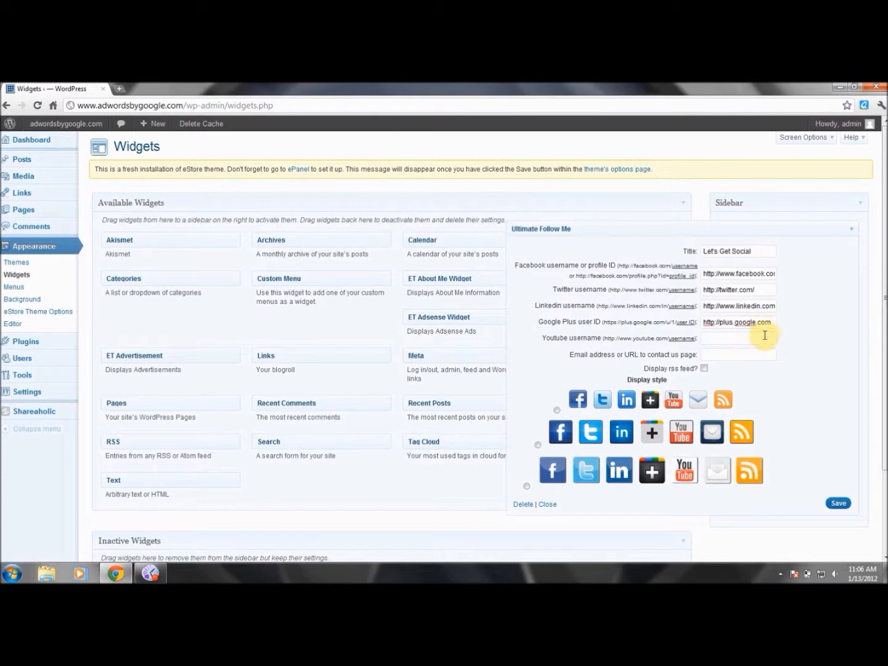
click(763, 336)
text(http://youtube.com)
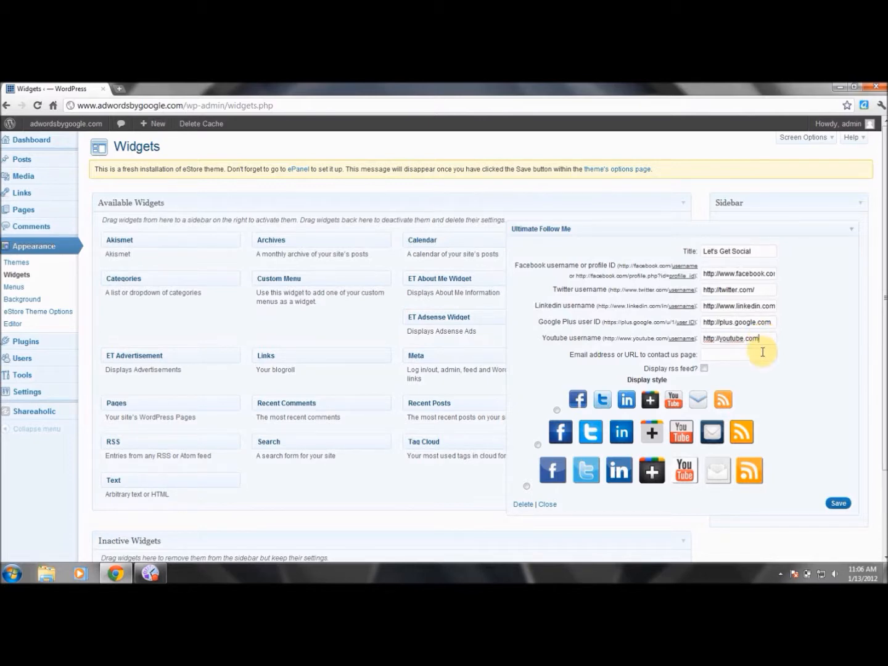
Choose the display style with the smallest icons, and save and close the Ultimate Follow Me widget settings
click(764, 356)
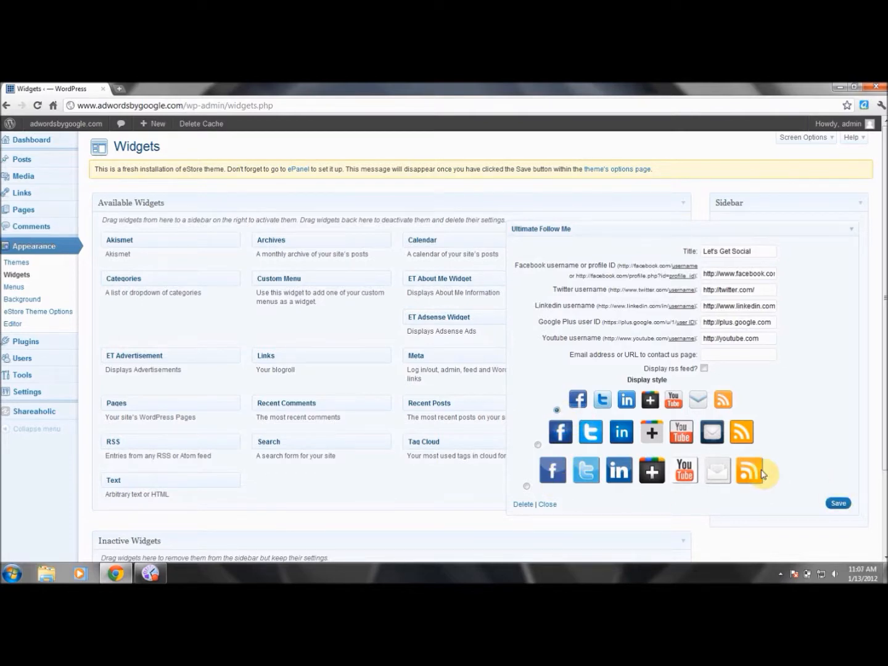
click(761, 288)
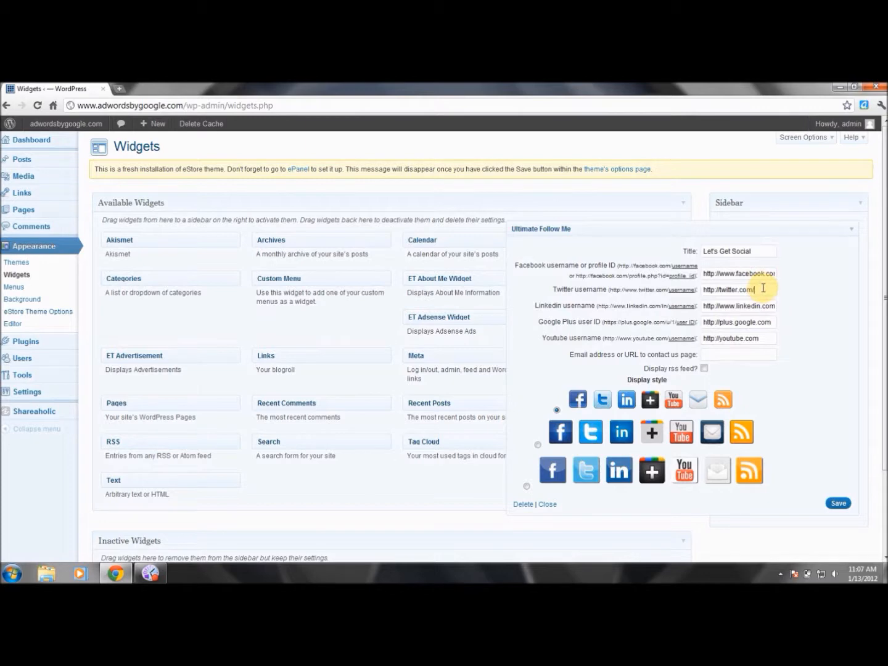
mouse_move(764, 307)
mouse_down()
mouse_move(740, 324)
mouse_move(779, 301)
mouse_up()
click(778, 297)
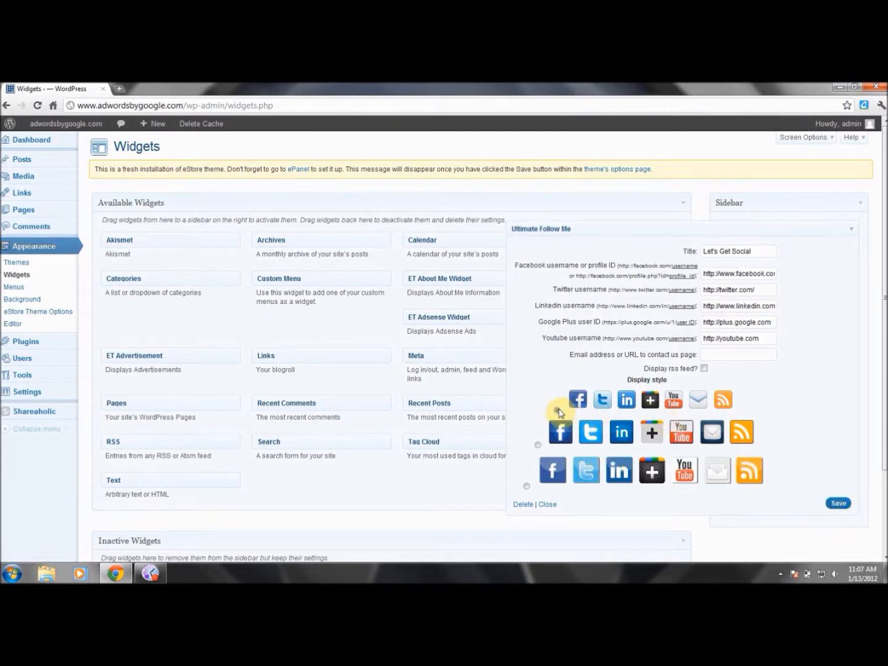
click(841, 505)
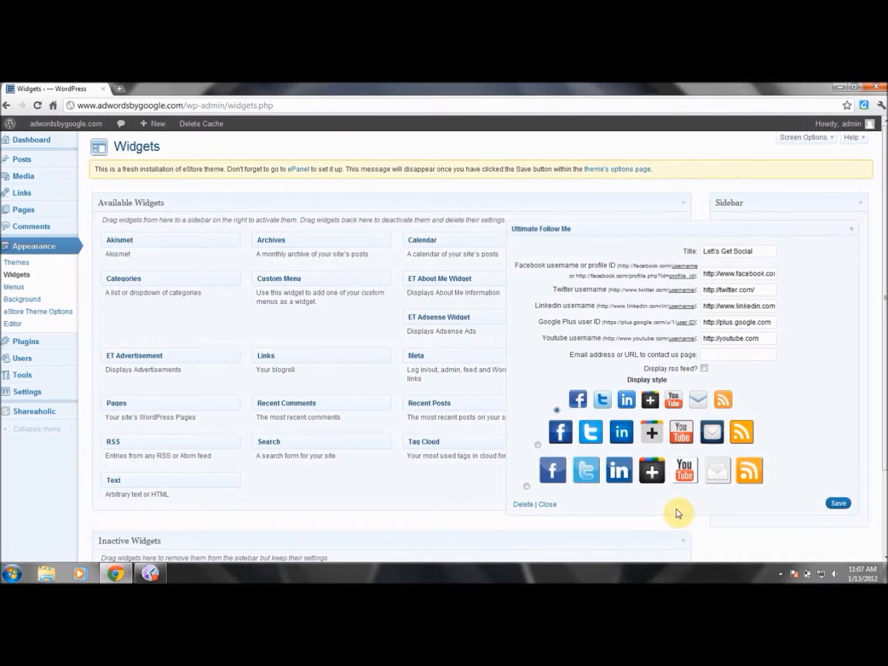
click(548, 504)
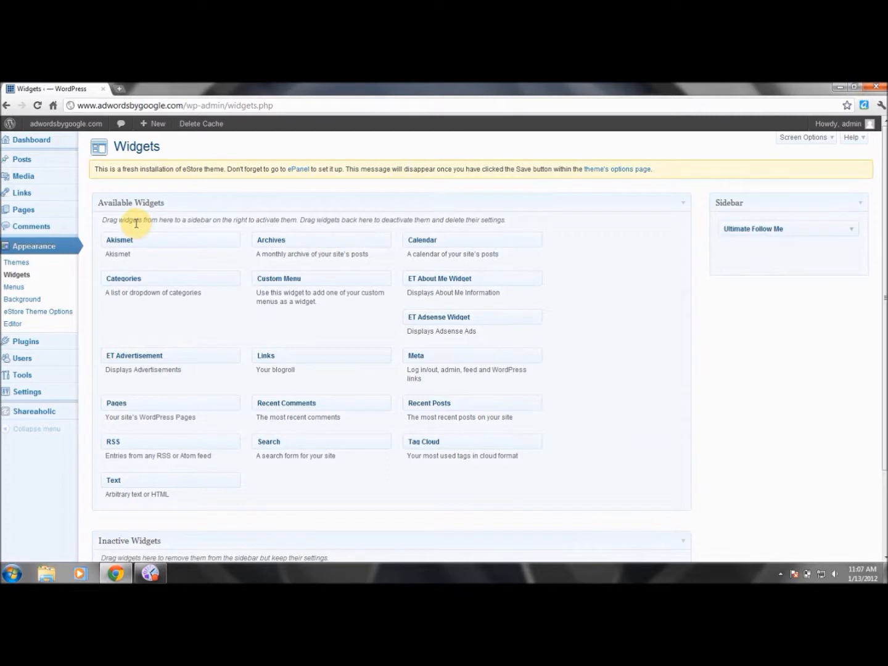
View the live site to check the sidebar's social icons, and return to the Widgets page
mouse_move(44, 341)
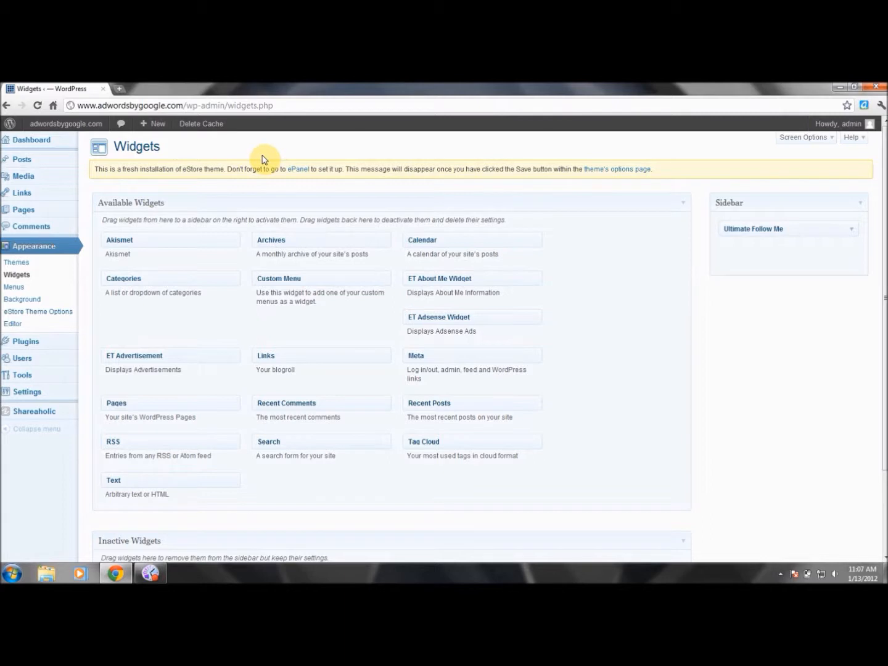
click(61, 125)
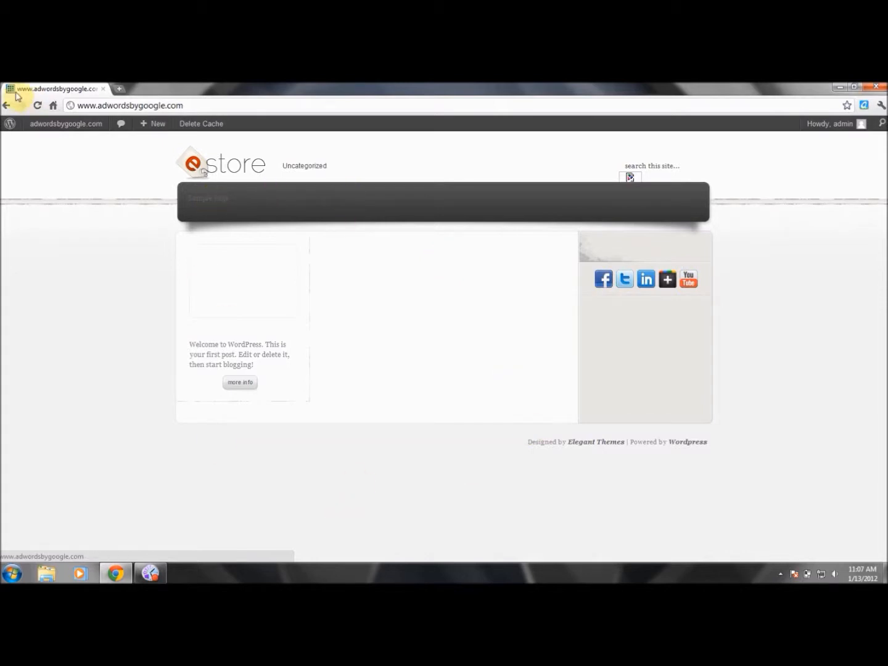
right_click(3, 108)
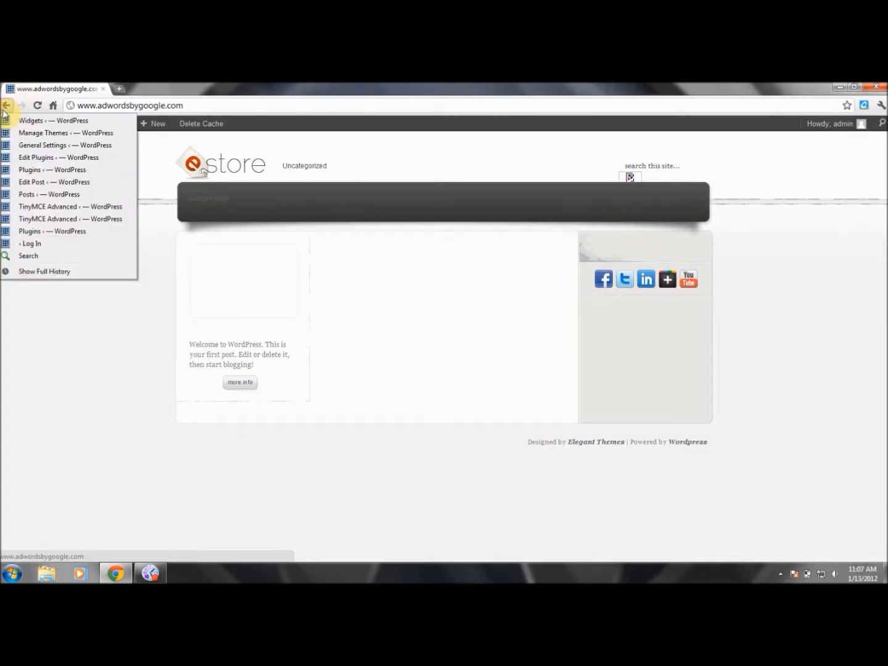
click(25, 120)
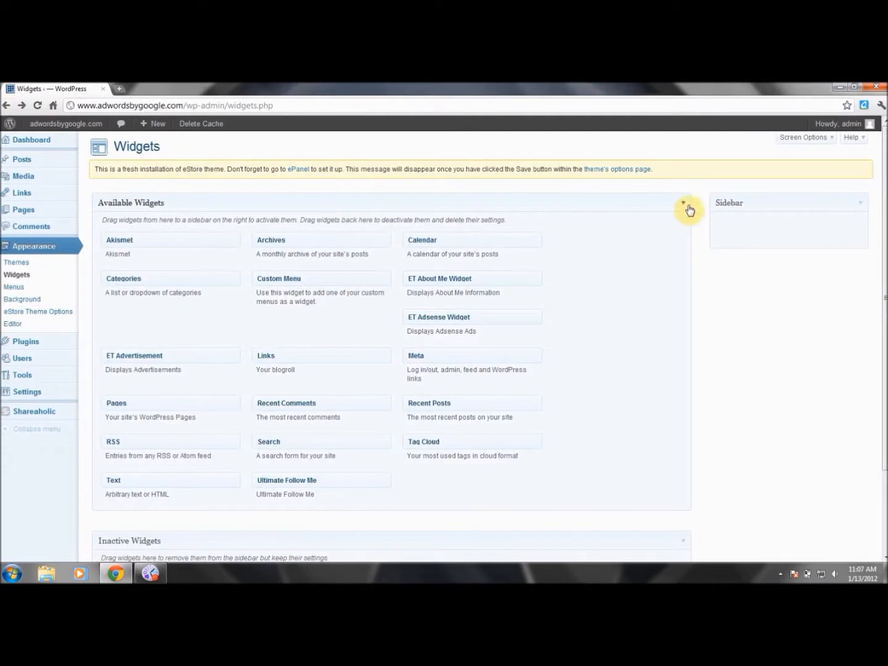
click(863, 207)
click(864, 207)
click(863, 206)
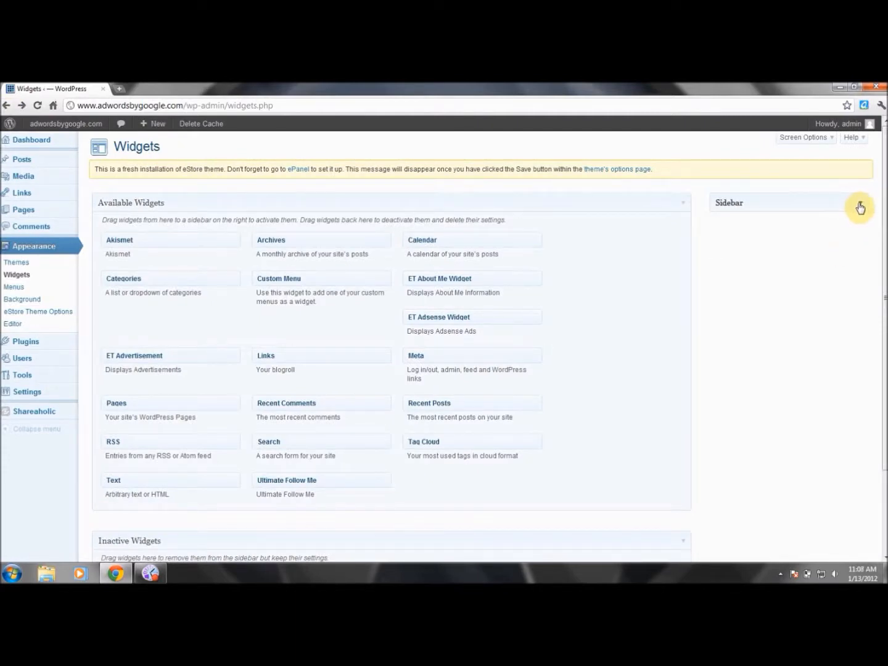
click(861, 206)
click(860, 207)
click(860, 207)
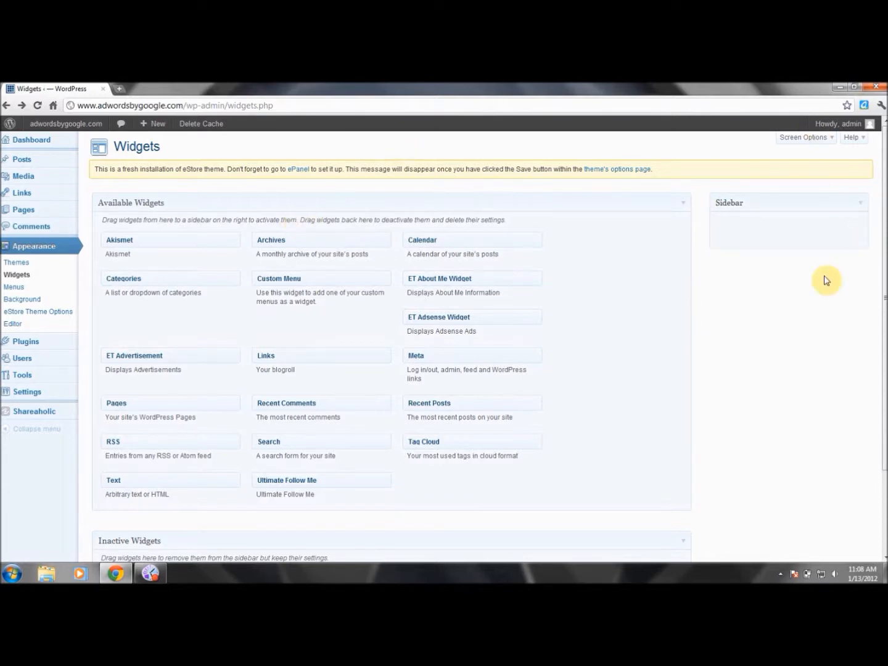
Reload the Widgets page and save the sidebar's Ultimate Follow Me widget settings again with the same title
click(39, 106)
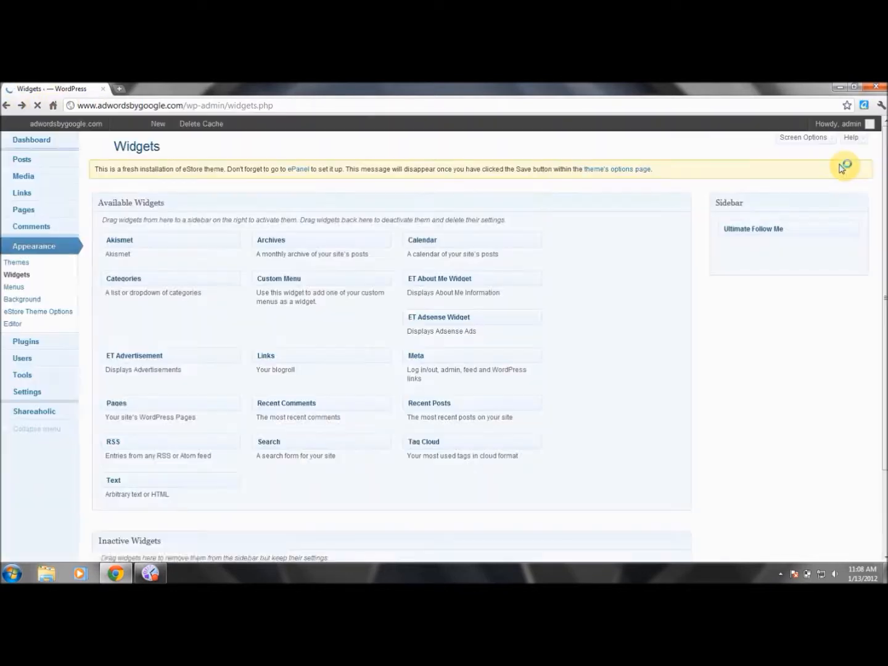
click(853, 230)
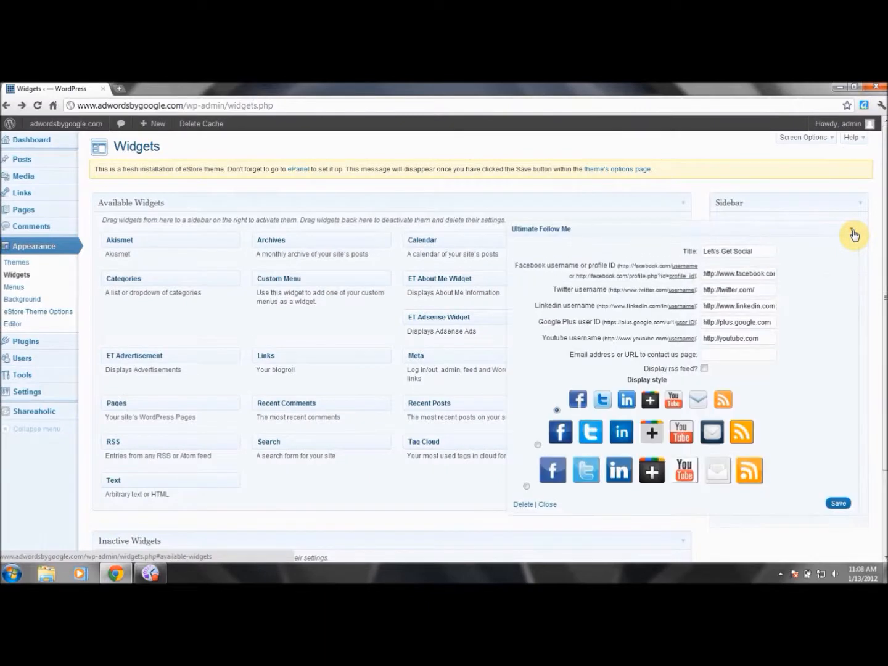
drag(760, 252, 697, 250)
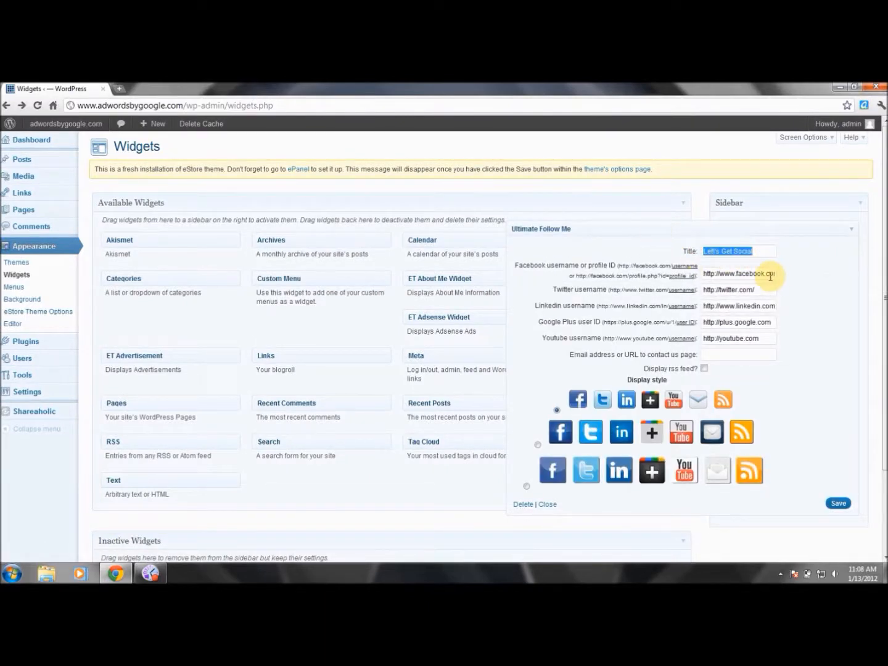
click(826, 292)
click(841, 505)
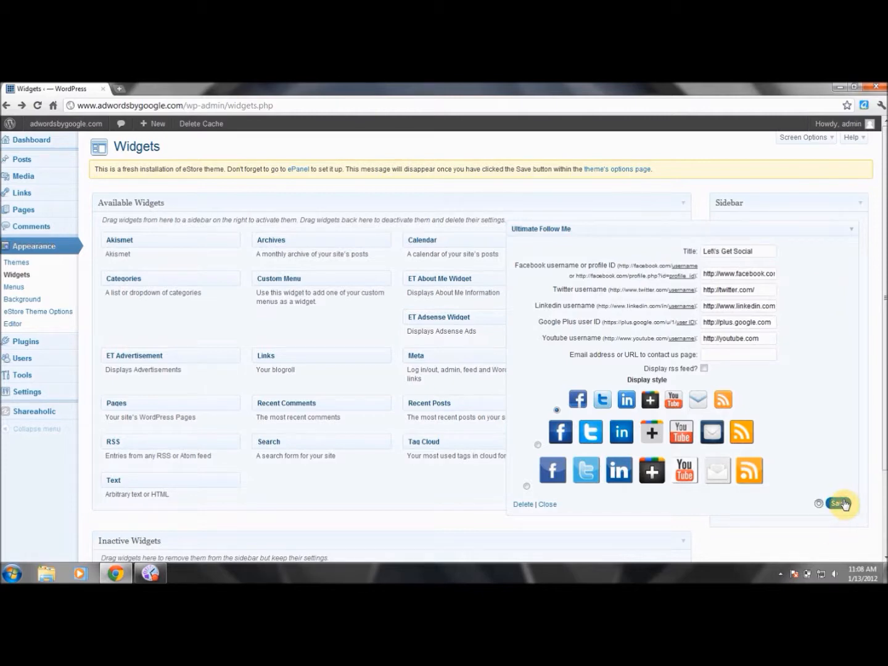
Look at the WordPress Gzip Compression plugin's ezgz.php code in the plugin editor, and return to the installed plugins list
mouse_move(34, 346)
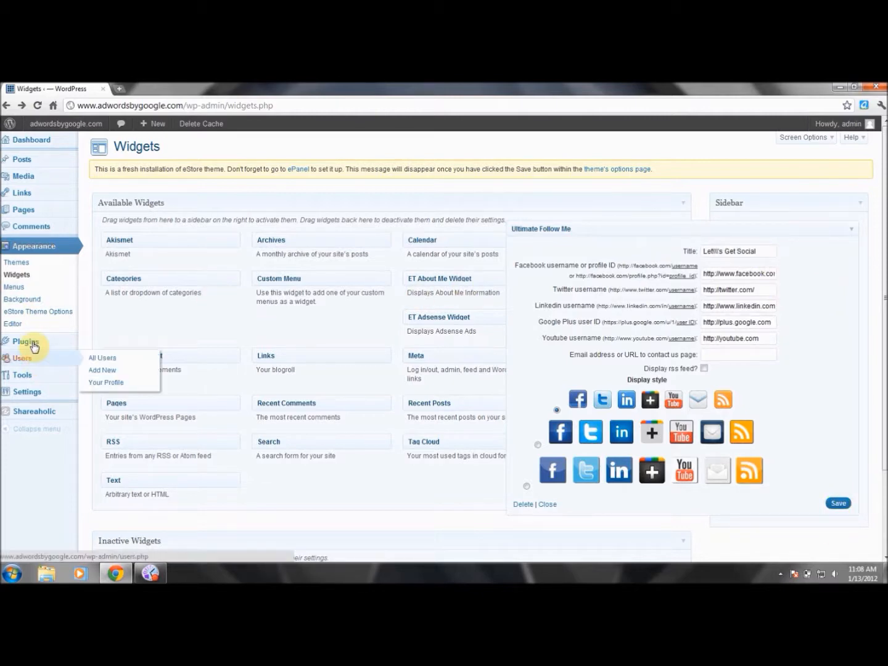
click(99, 342)
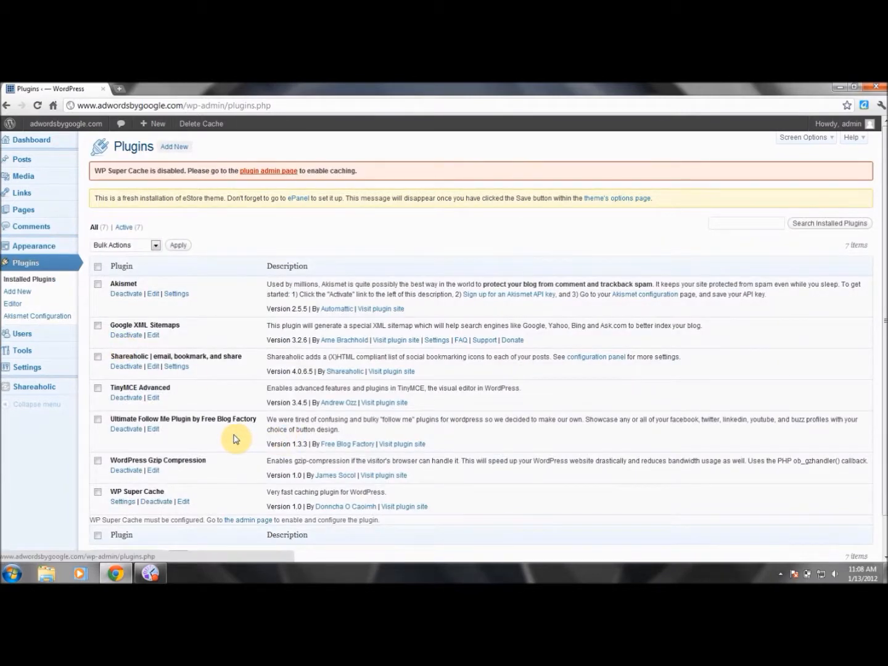
mouse_move(66, 370)
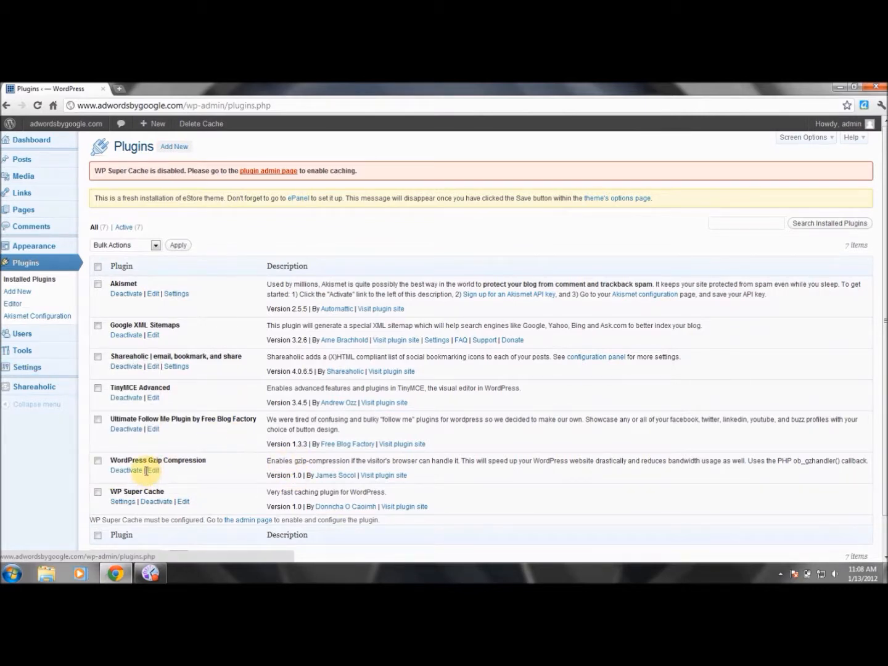
click(154, 471)
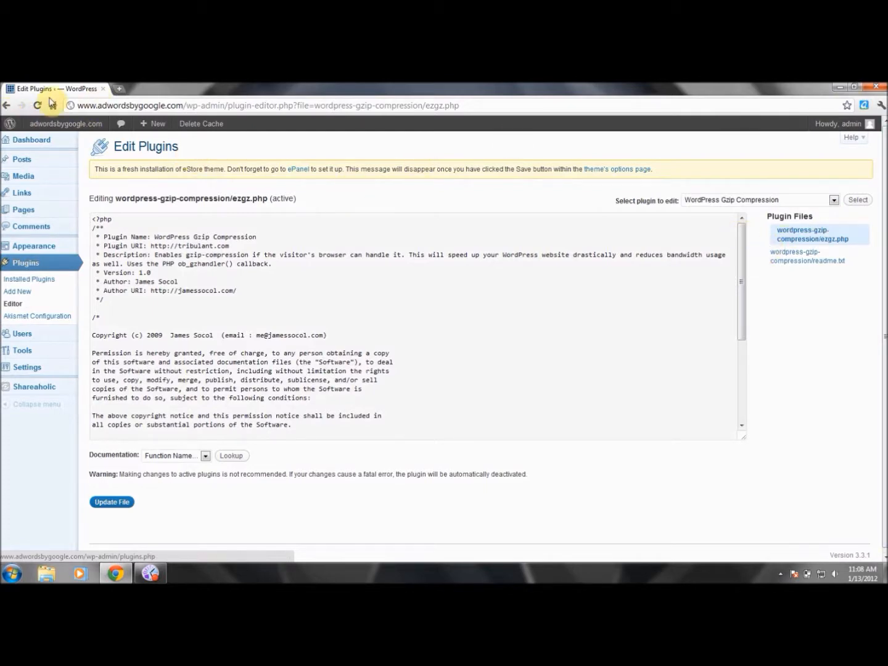
click(8, 106)
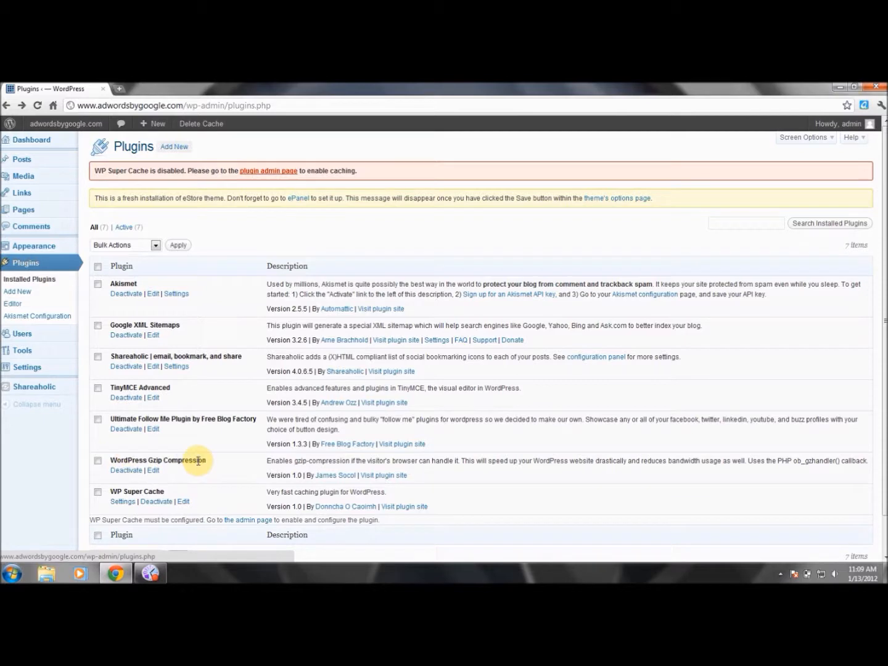
click(143, 431)
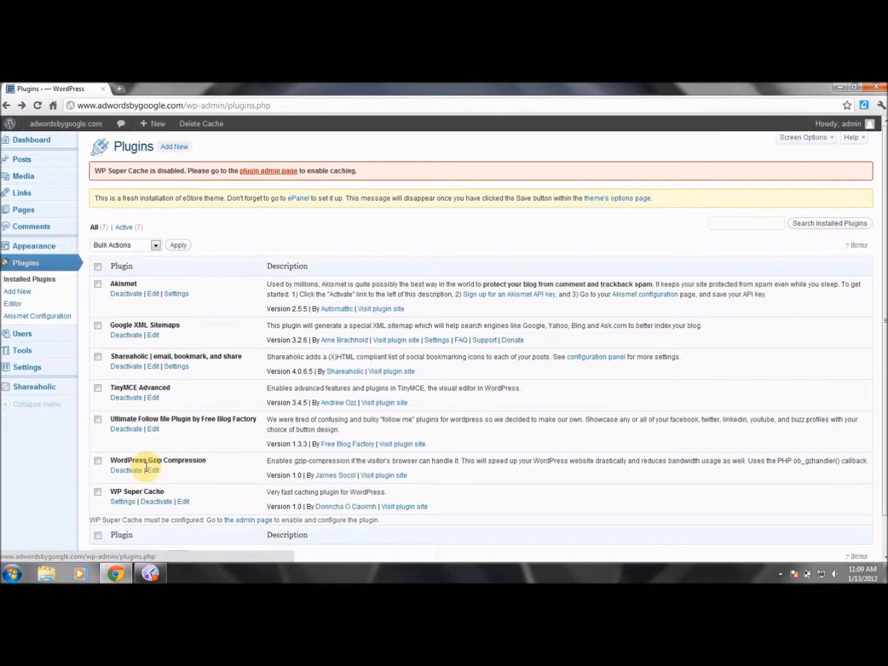
Look over the CDN options in the WP Super Cache settings, and set caching to Caching On (Recommended) and update the status
click(122, 502)
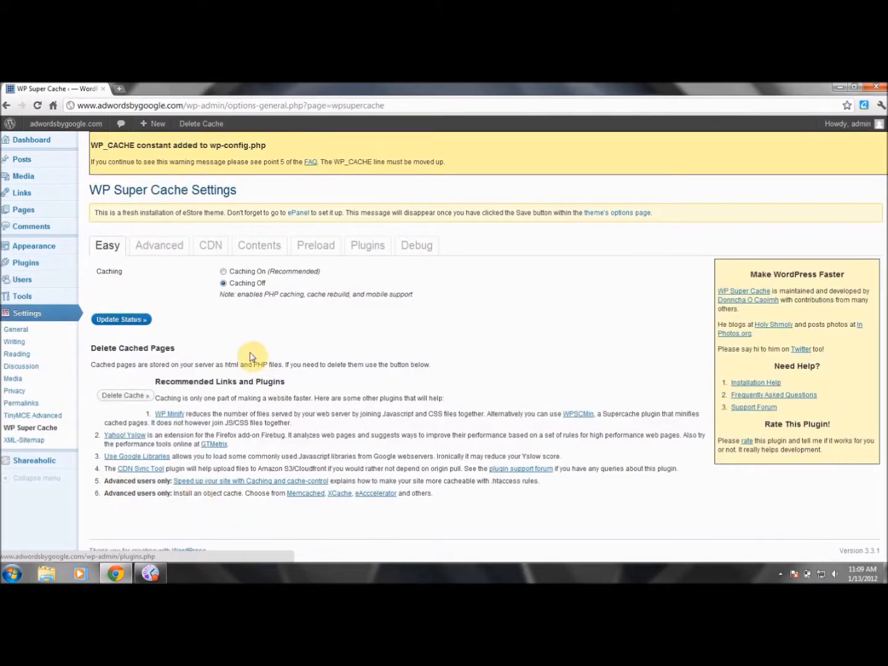
click(164, 242)
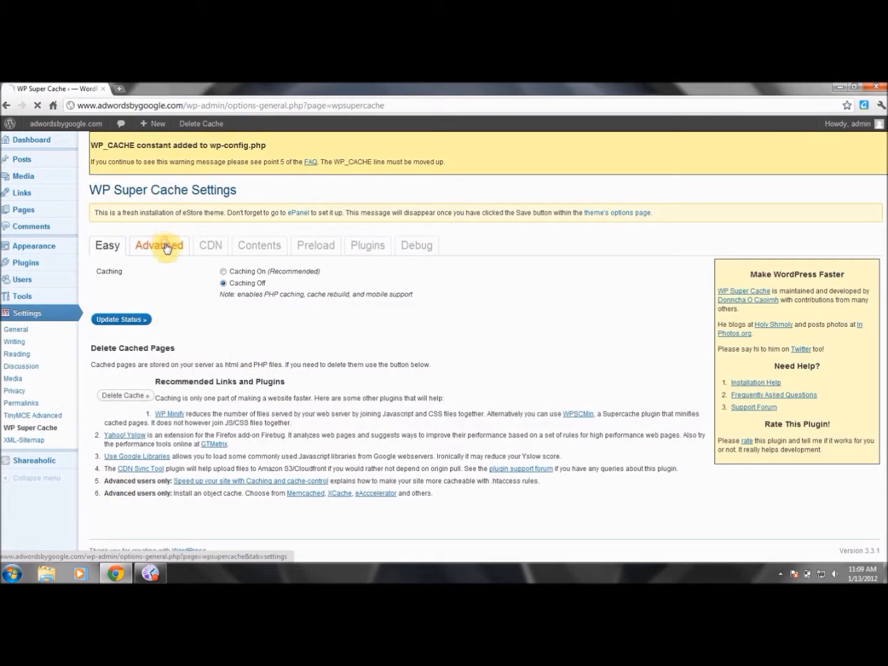
click(208, 248)
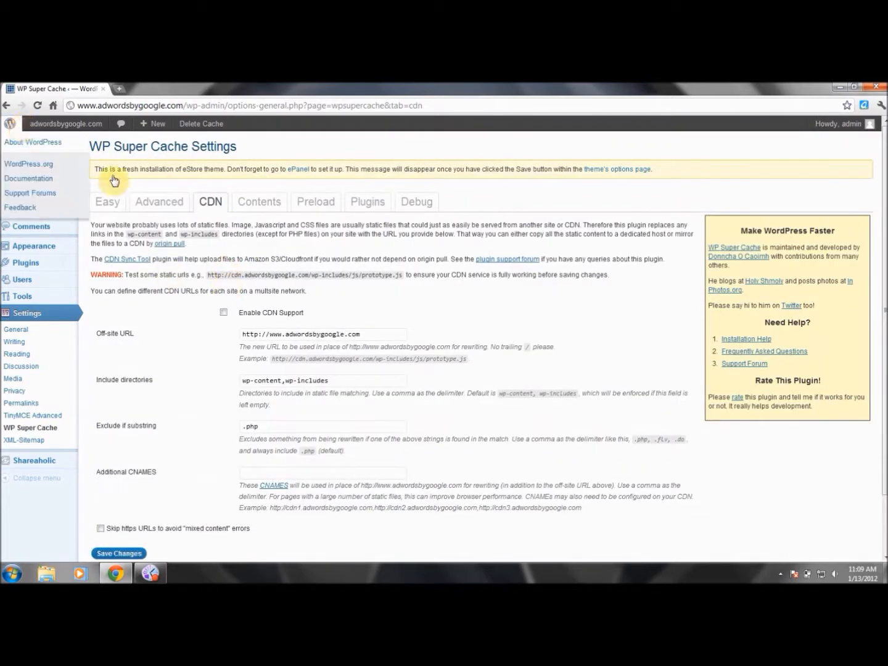
click(107, 204)
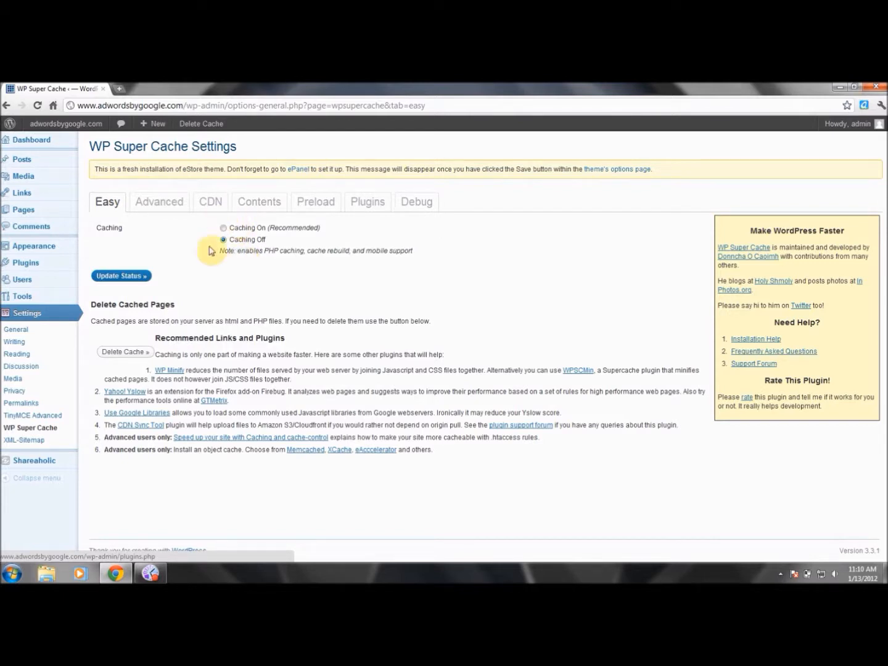
click(223, 228)
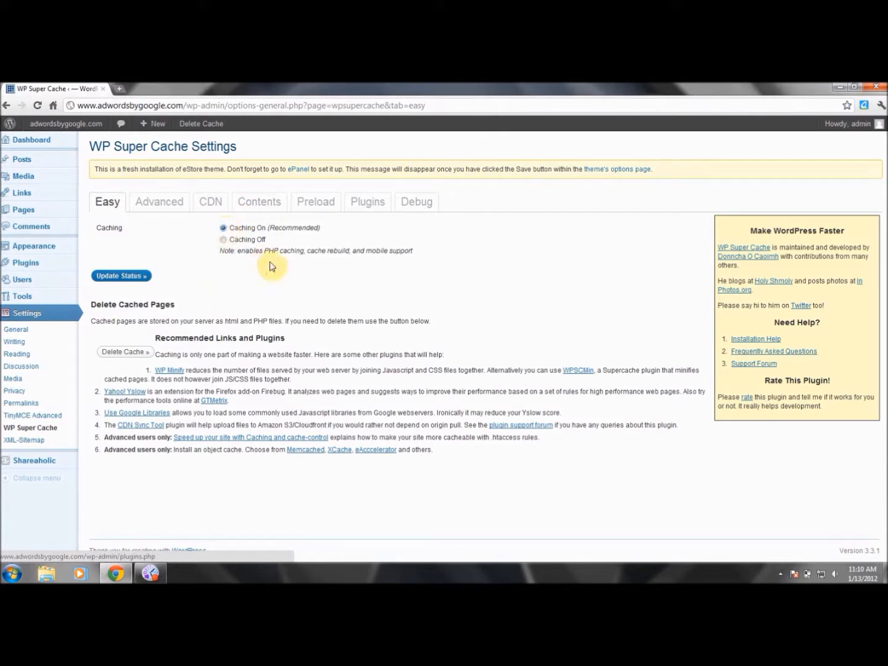
click(136, 275)
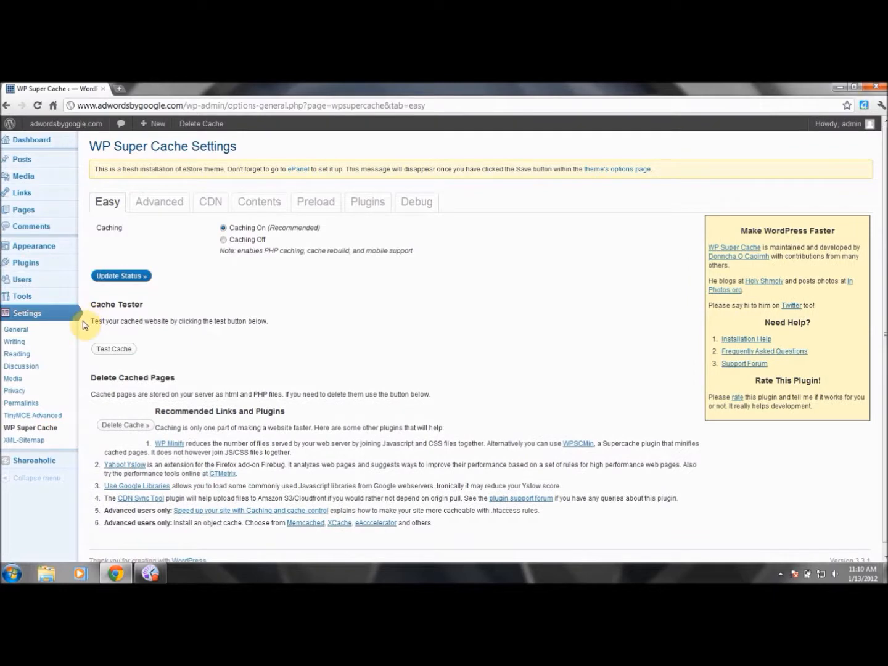
Deactivate the Google XML Sitemaps plugin from the installed plugins list and go to the Dashboard
mouse_move(35, 258)
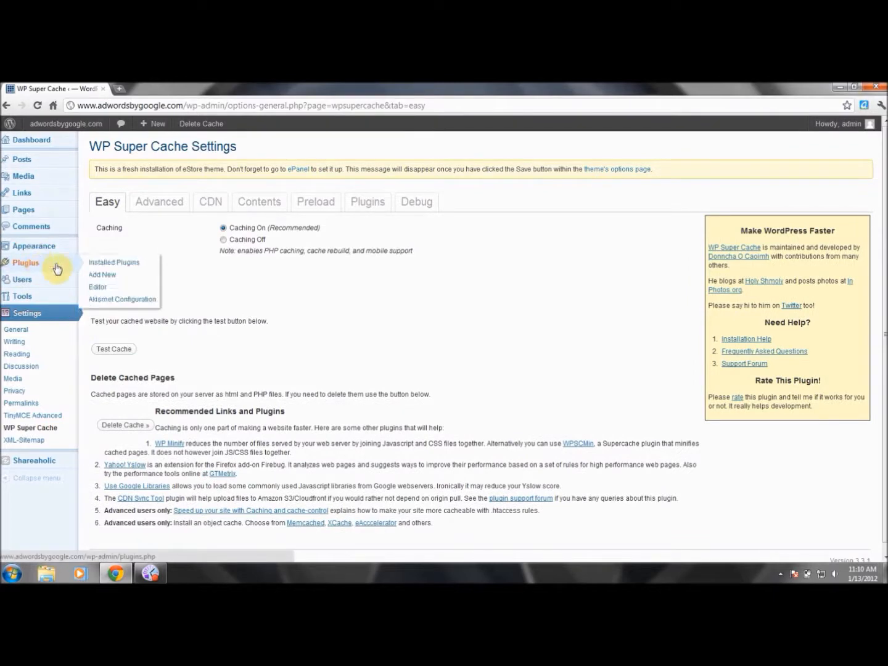
click(111, 265)
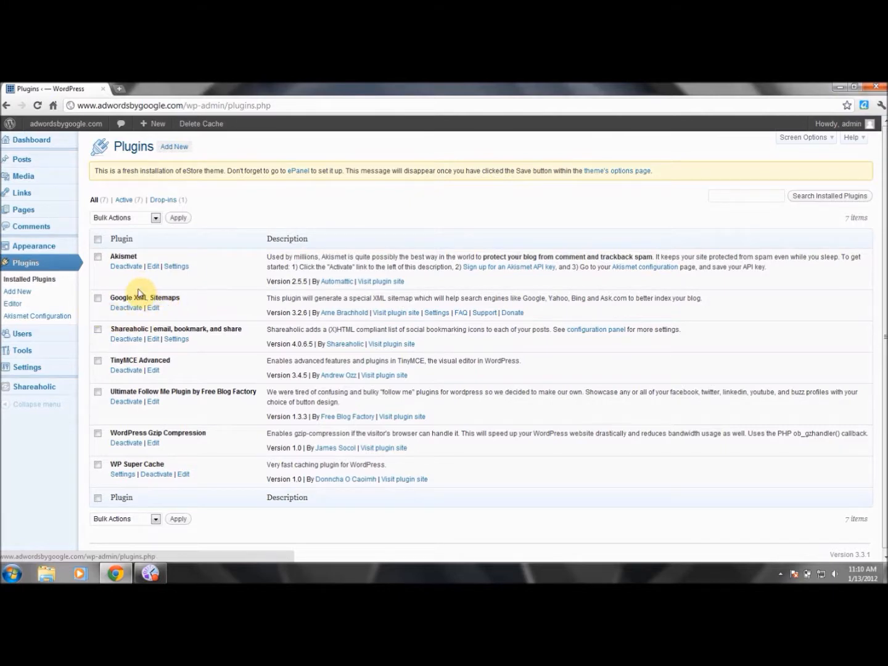
click(135, 311)
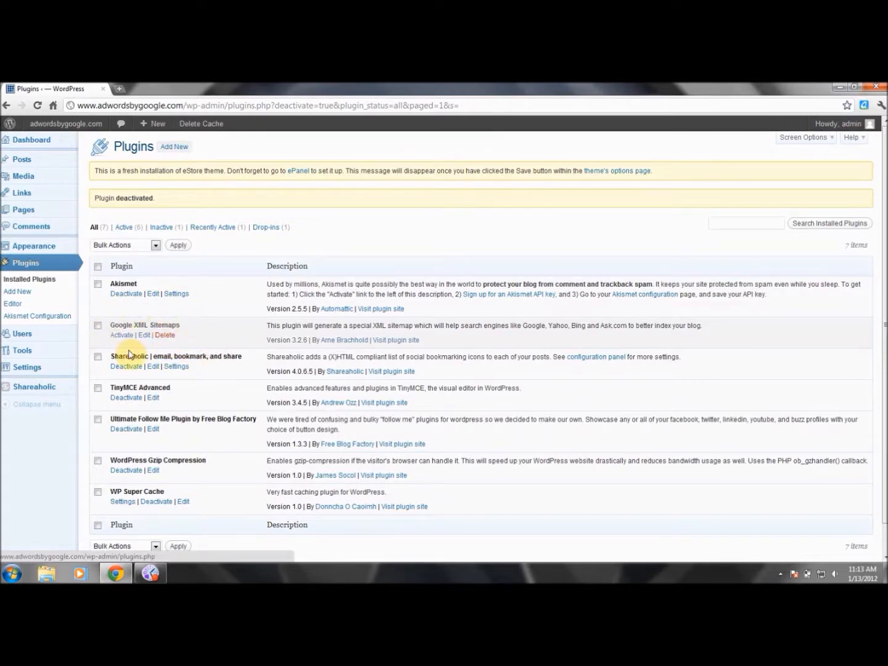
click(32, 143)
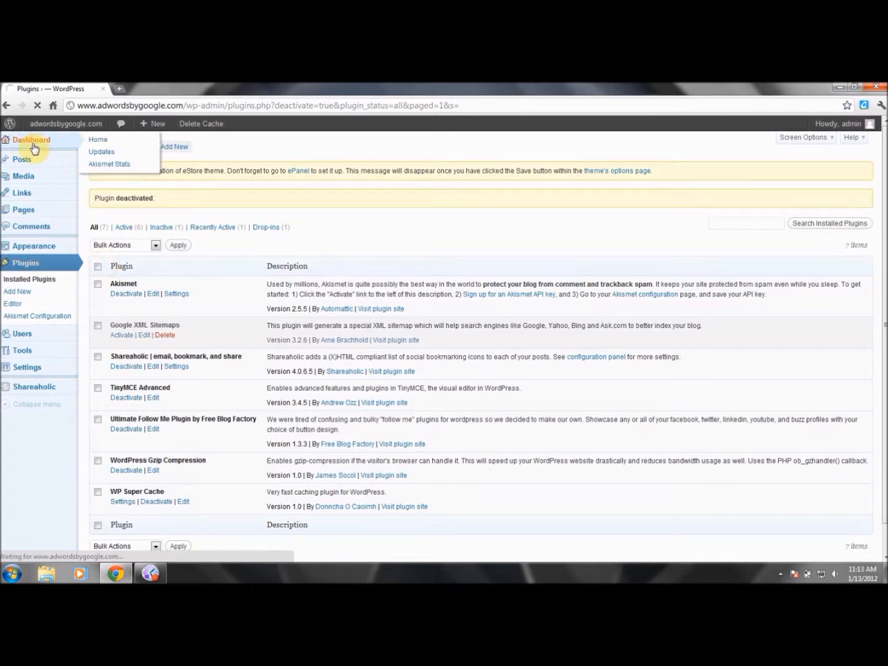